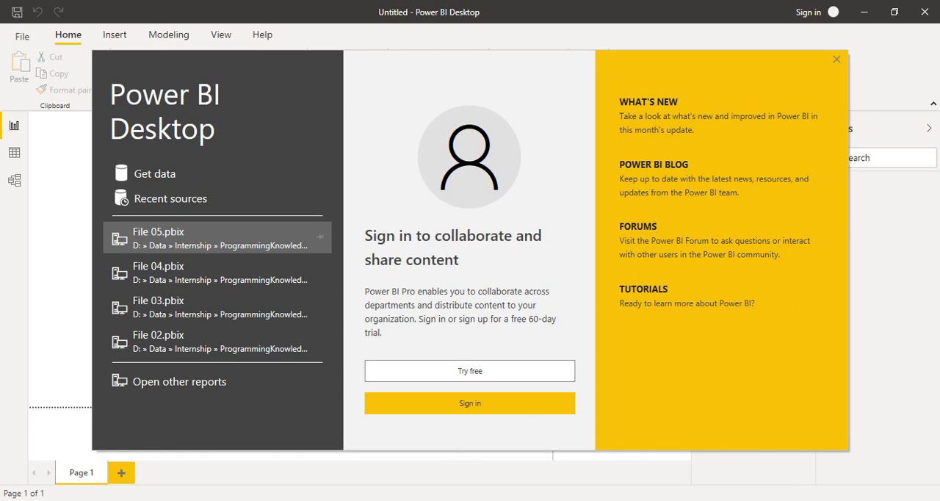
Switch to File Explorer, open the Qtr01Data workbook in Excel and dismiss the Office activation notice
key("alt+Tab")
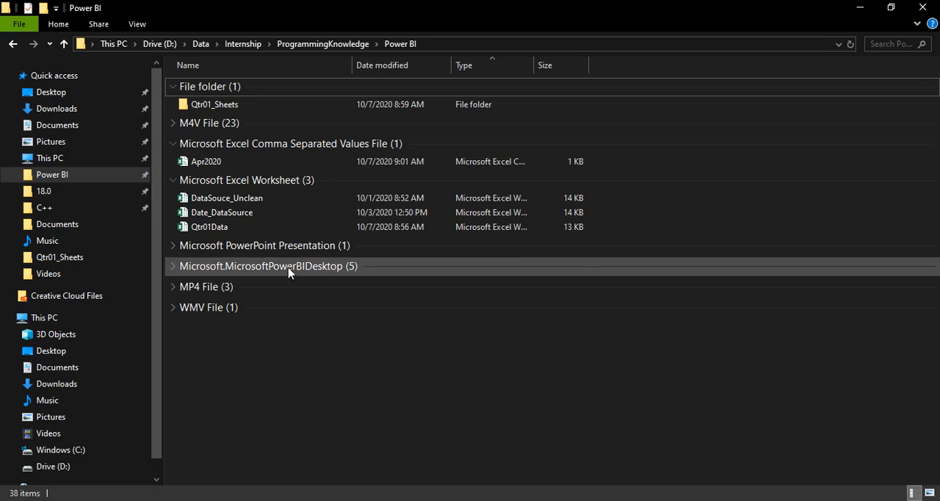
double_click(222, 227)
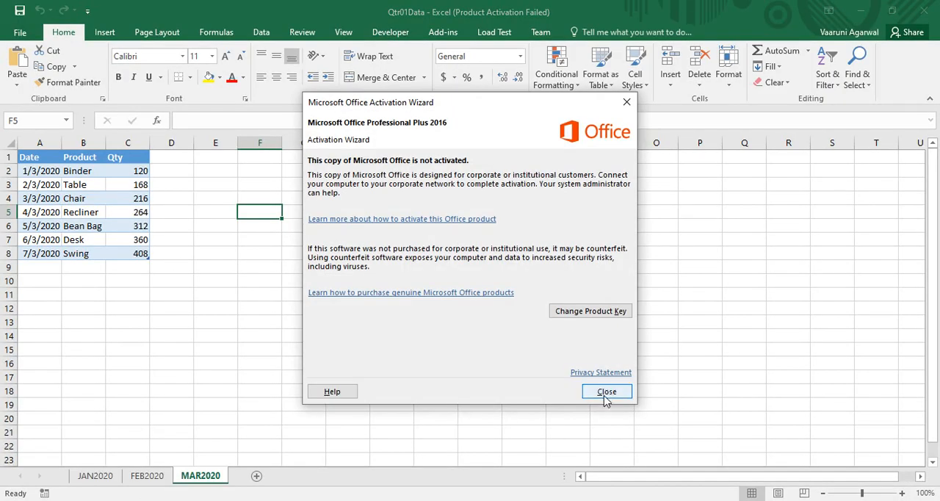
left_click(603, 394)
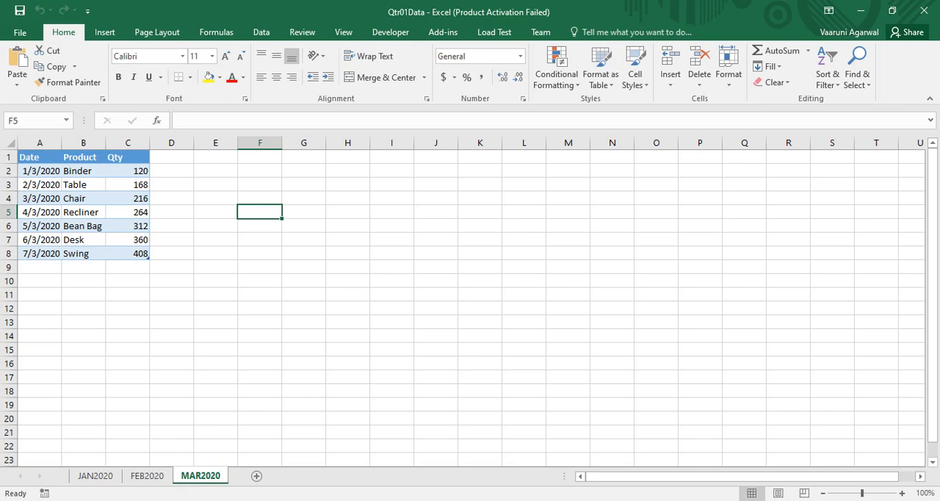
left_click(793, 500)
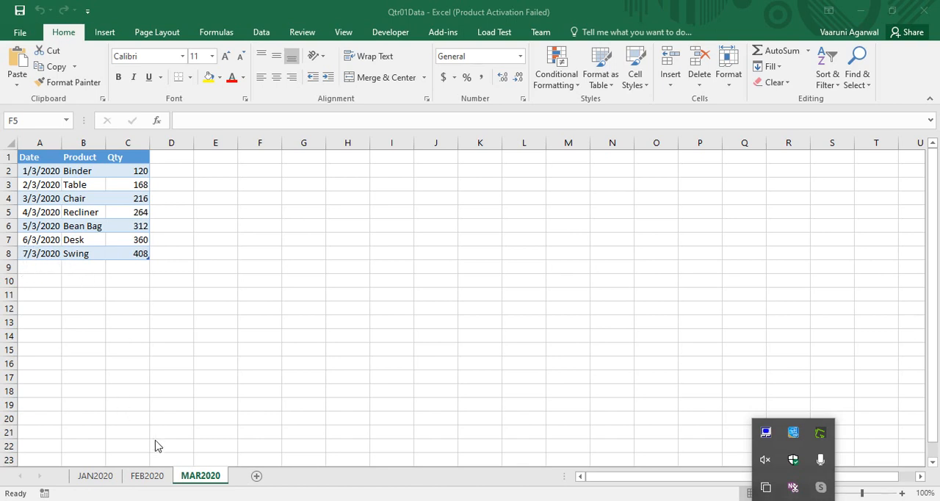
Review the Date, Product and Qty tables on the FEB2020 and JAN2020 sheets of the workbook
left_click(149, 478)
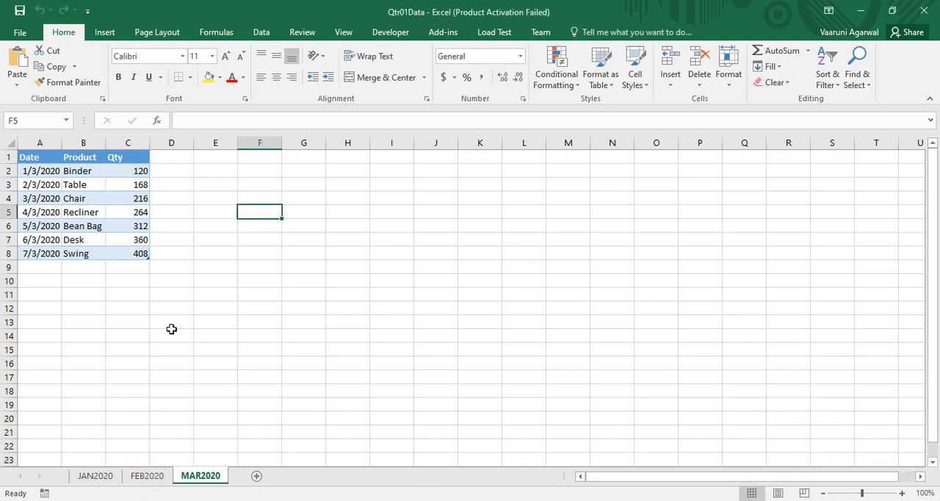
left_click(161, 476)
left_click(77, 274)
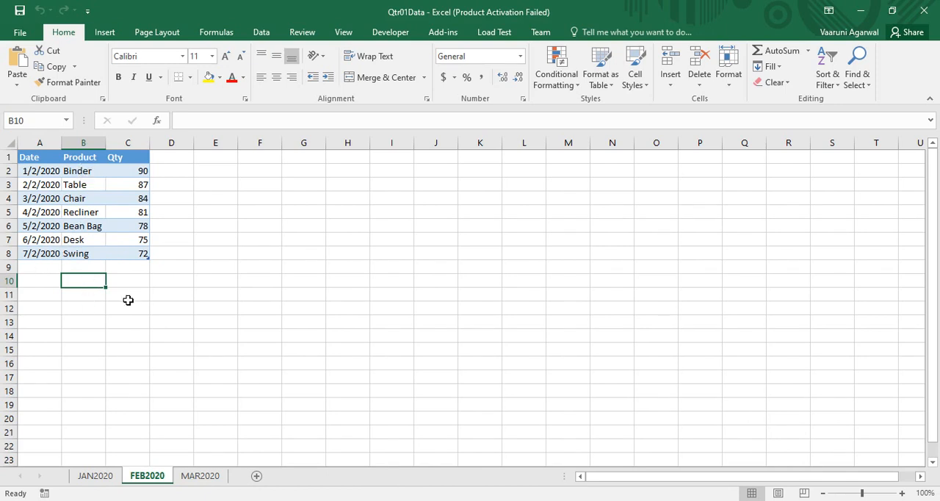
left_click(93, 476)
left_click(115, 344)
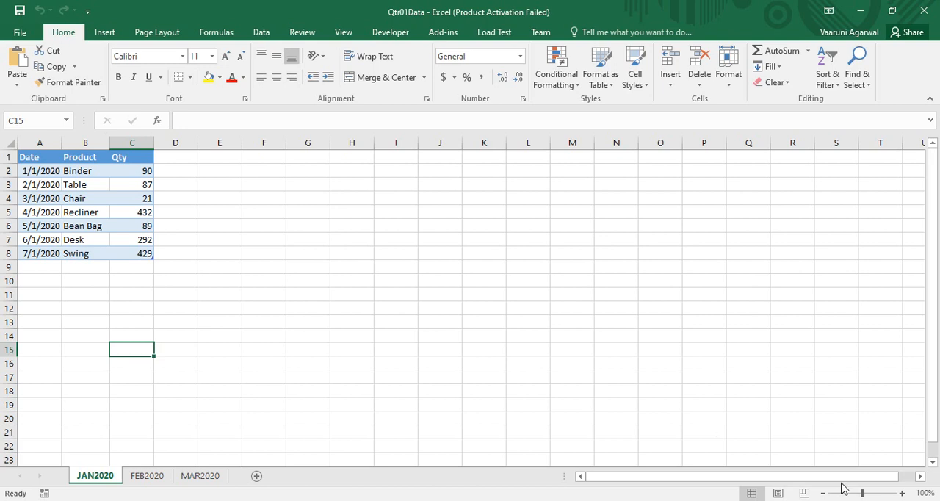
left_click(793, 500)
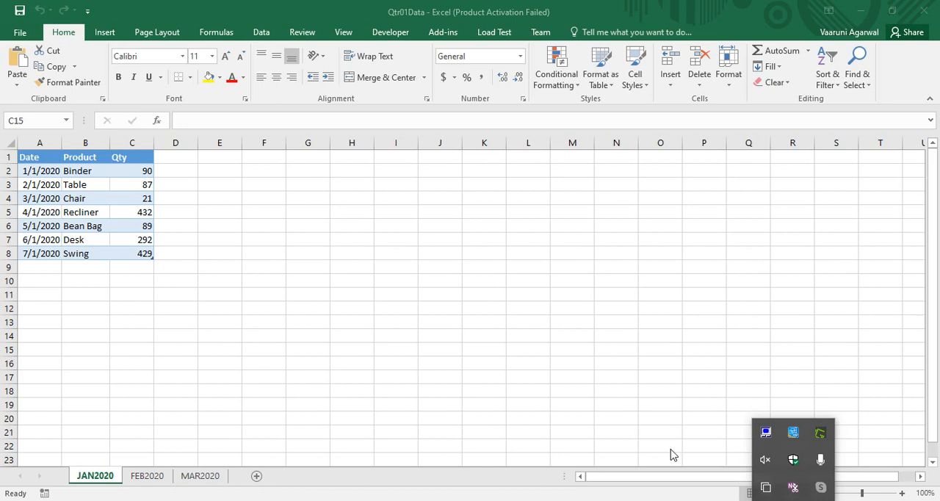
Switch to Power BI Desktop, close the start screen and connect to the Qtr01Data Excel workbook as a data source
left_click(545, 500)
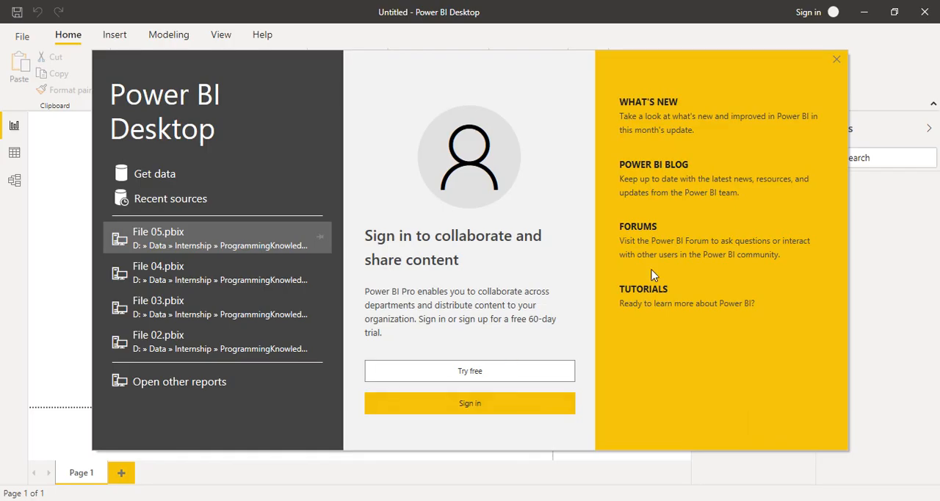
left_click(838, 61)
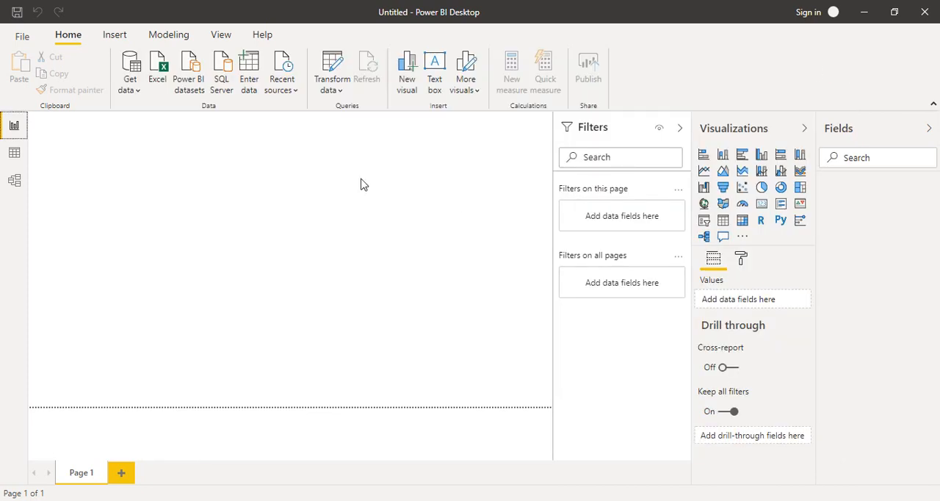
left_click(155, 77)
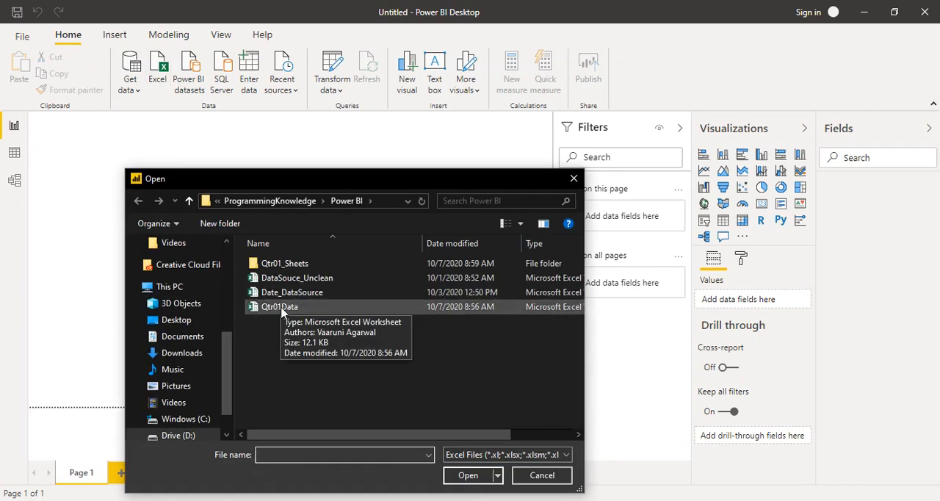
left_click(286, 309)
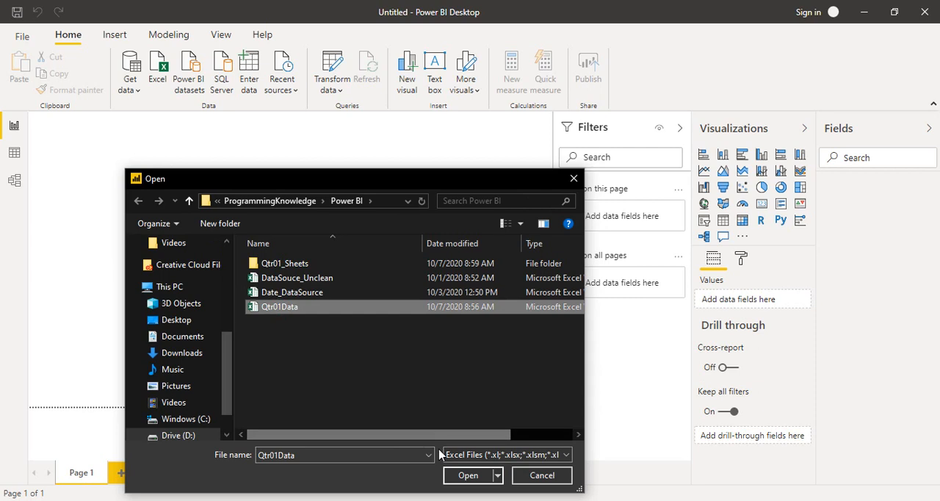
left_click(467, 475)
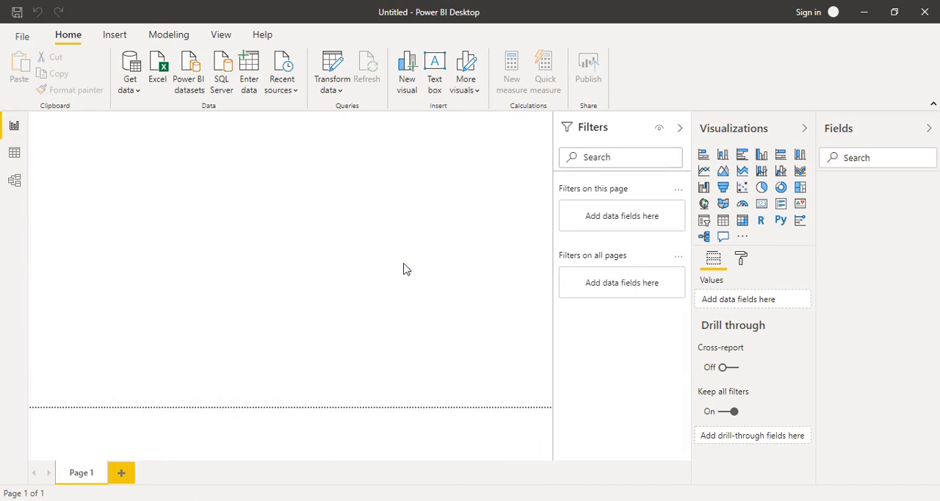
Preview Table1, Table13, Table134 and the FEB2020, JAN2020 and MAR2020 sheets in the Navigator
left_click(793, 500)
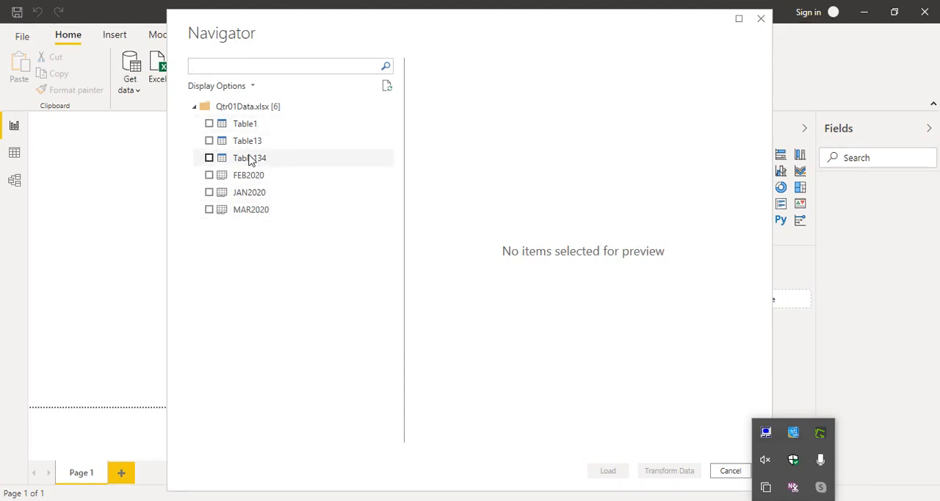
left_click(250, 126)
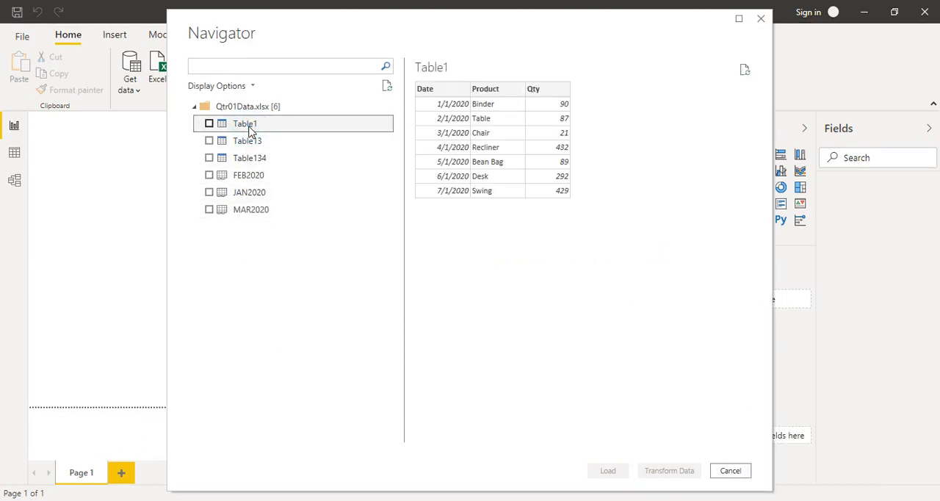
left_click(250, 140)
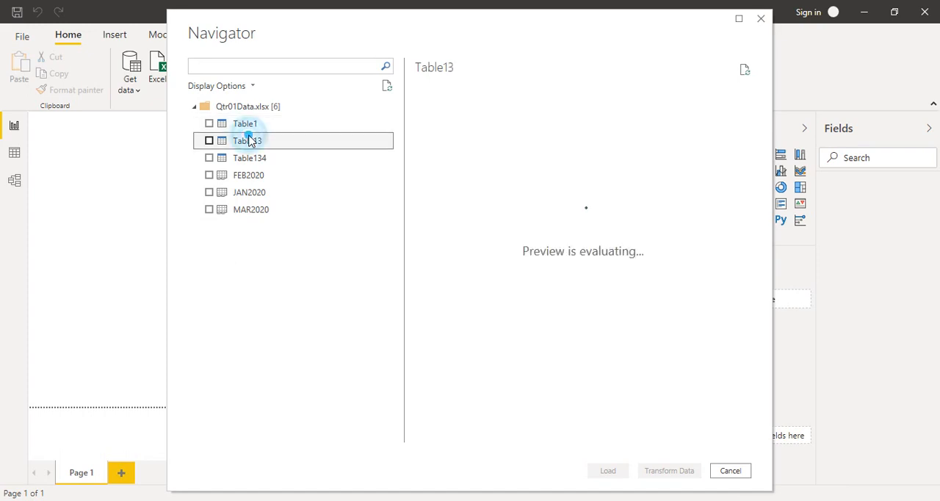
left_click(248, 158)
left_click(253, 178)
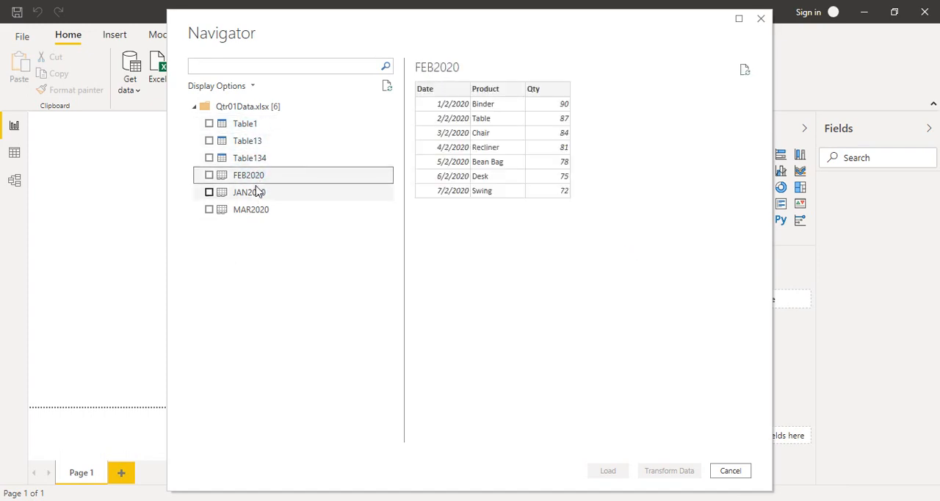
left_click(256, 191)
left_click(261, 218)
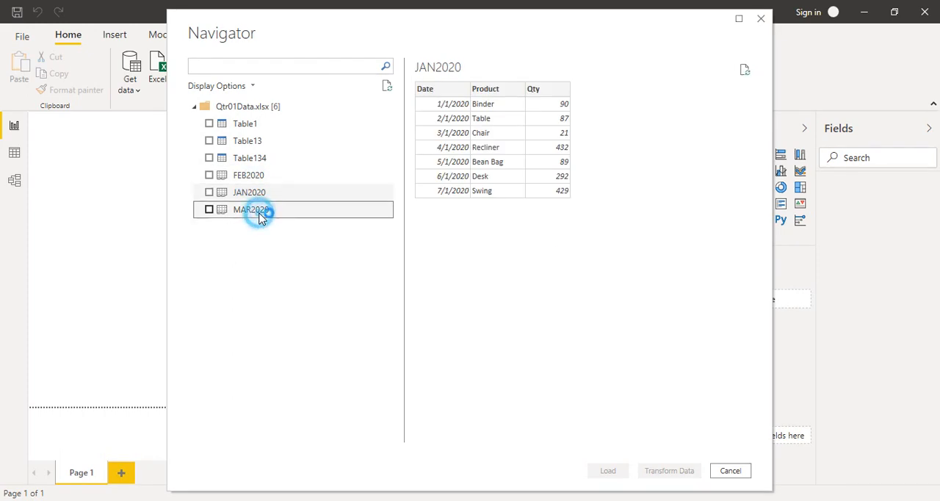
left_click(256, 193)
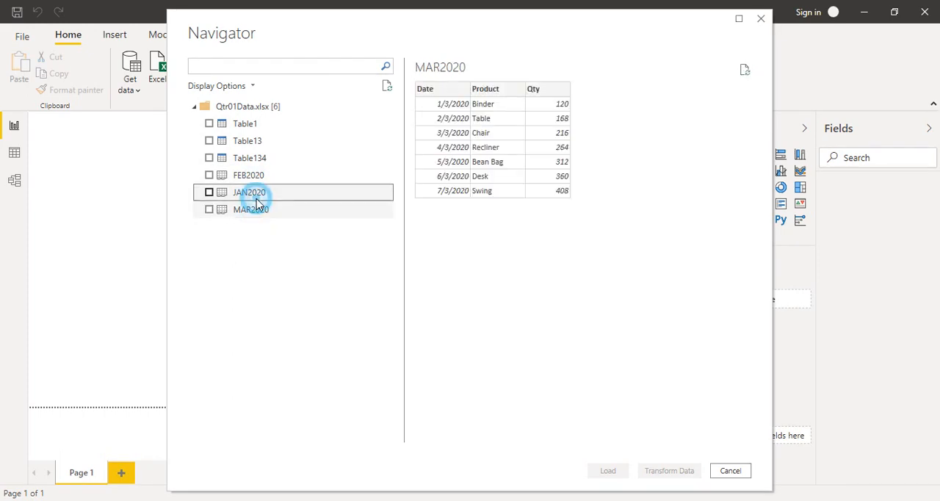
left_click(255, 177)
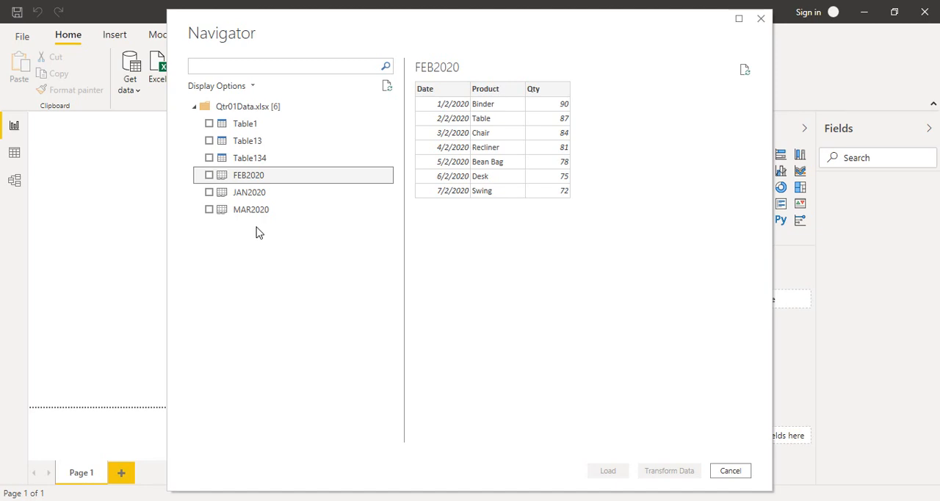
Select Table134, Table13 and Table1 for import and open them in Power Query Editor for transformation
left_click(209, 158)
left_click(209, 140)
left_click(209, 124)
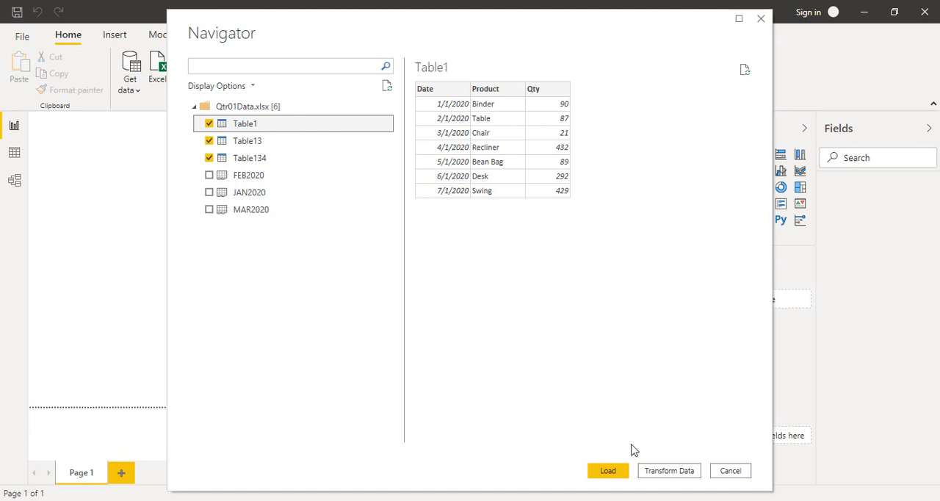
left_click(658, 472)
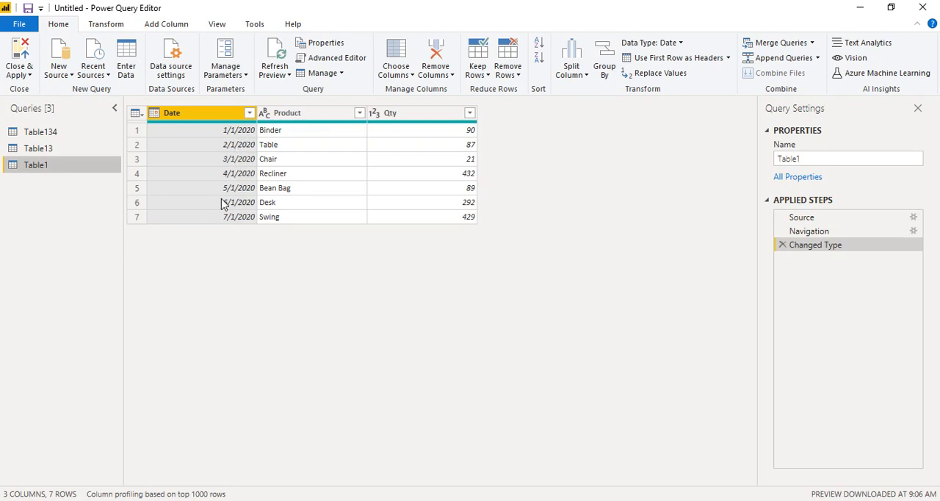
Review the rows of the Table13, Table134 and Table1 queries in turn
left_click(57, 147)
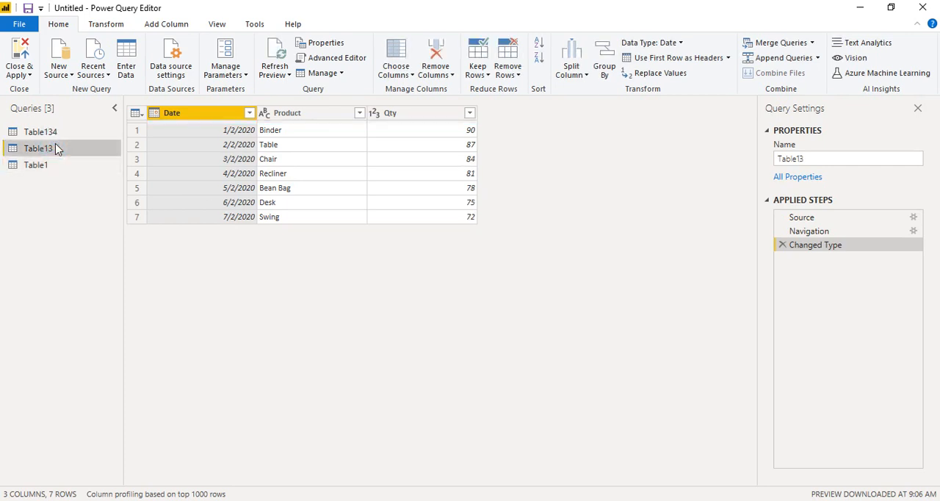
left_click(59, 132)
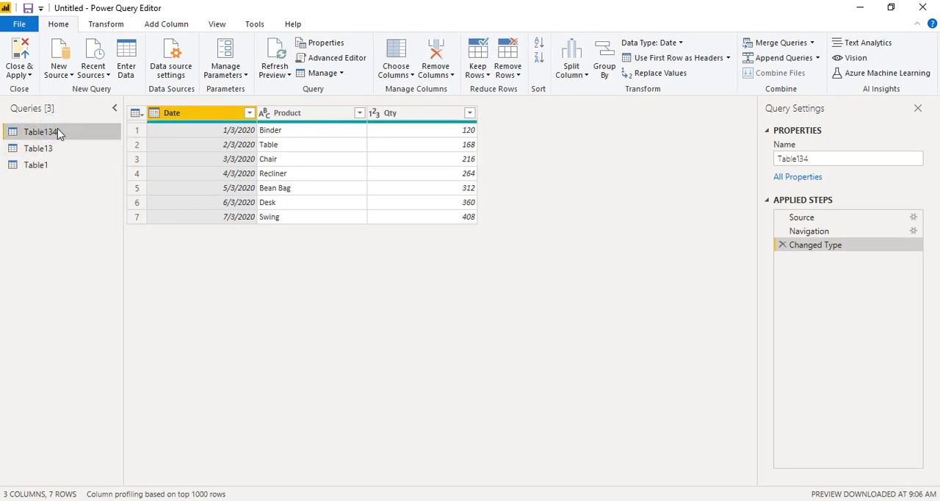
left_click(73, 173)
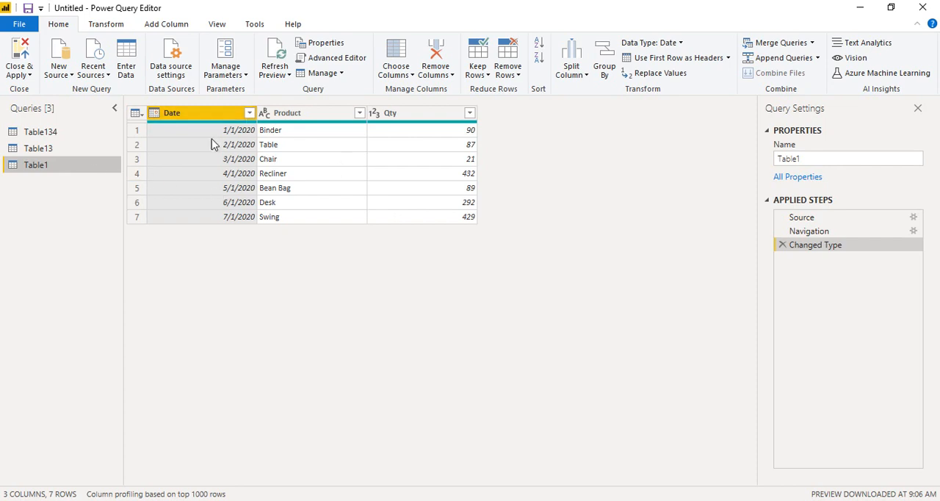
left_click(183, 33)
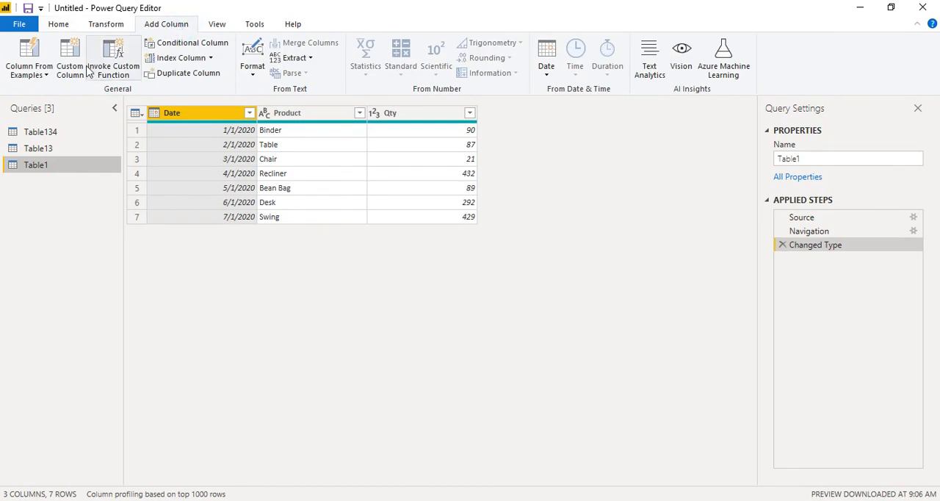
left_click(218, 27)
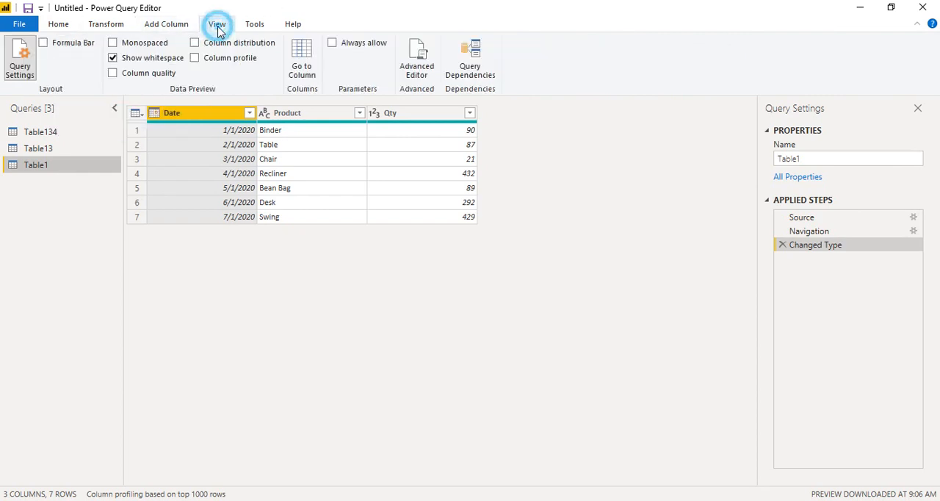
left_click(73, 29)
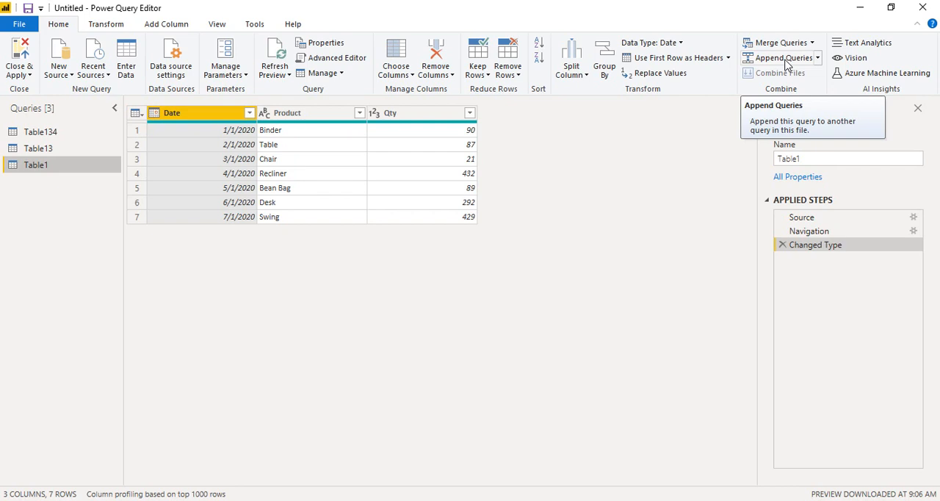
Start appending queries as a new query from Table1, choose three or more tables and select Table13 among the available tables
left_click(817, 59)
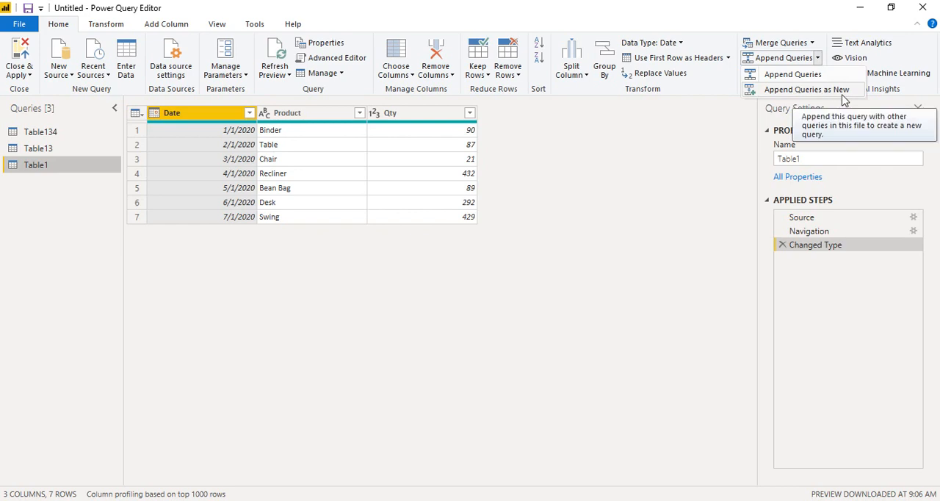
left_click(764, 83)
left_click(808, 89)
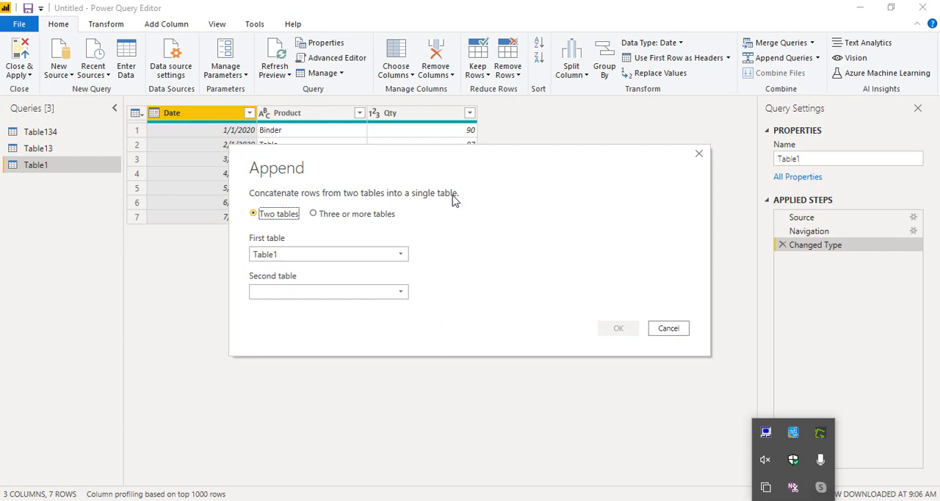
left_click(321, 224)
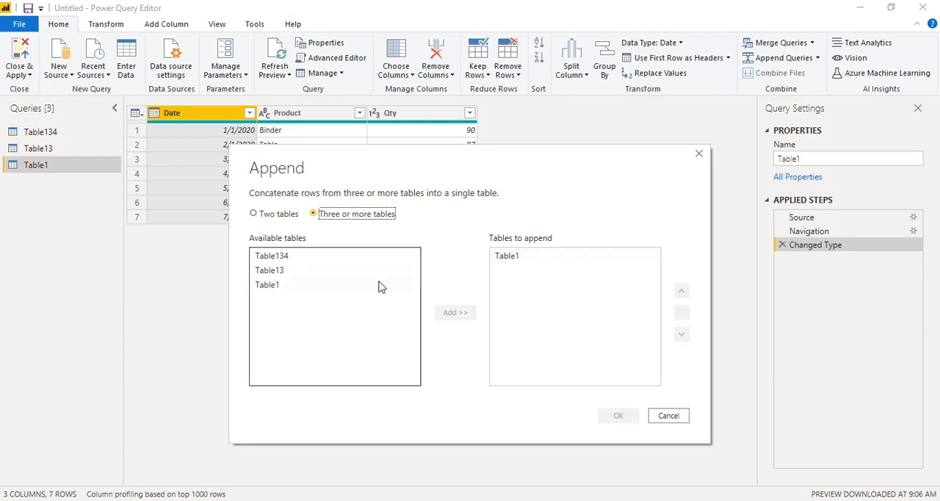
left_click(281, 271)
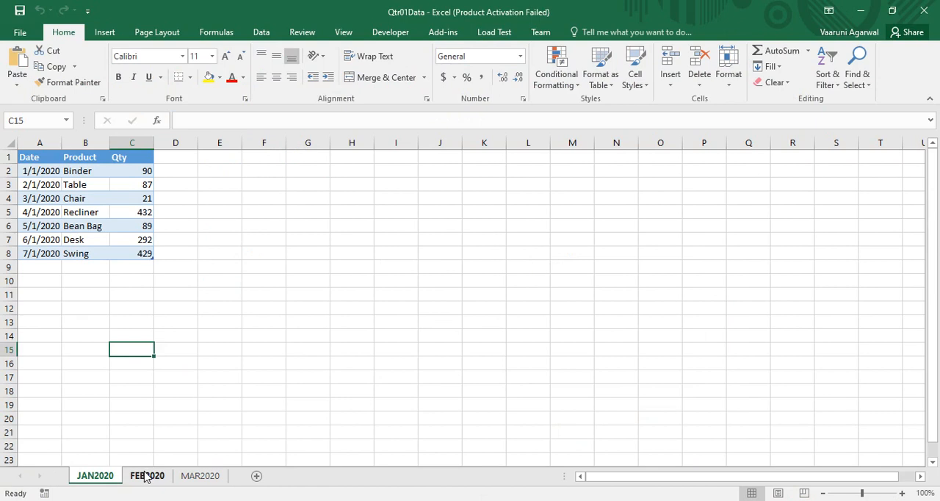
Check in the Qtr01Data Excel workbook that Table13 is the FEB2020 sheet's table, and return to the Append settings in Power Query Editor
left_click(147, 475)
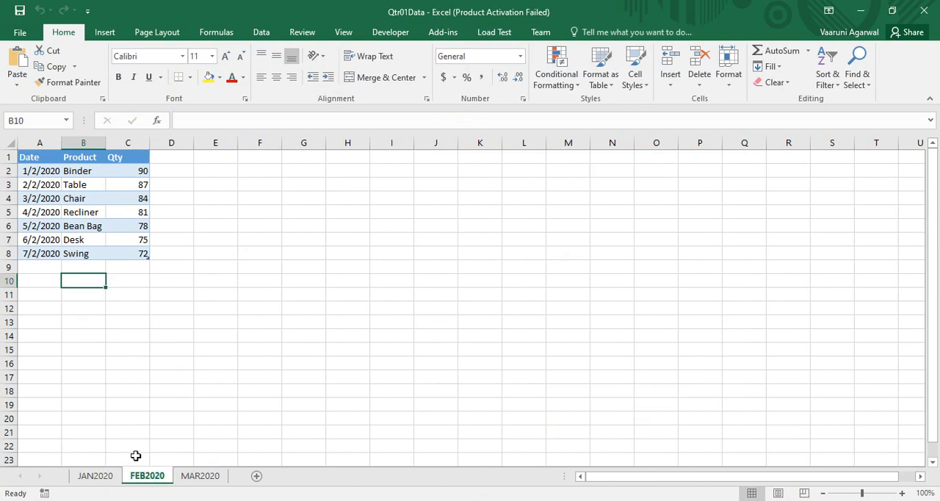
left_click(70, 200)
left_click(66, 121)
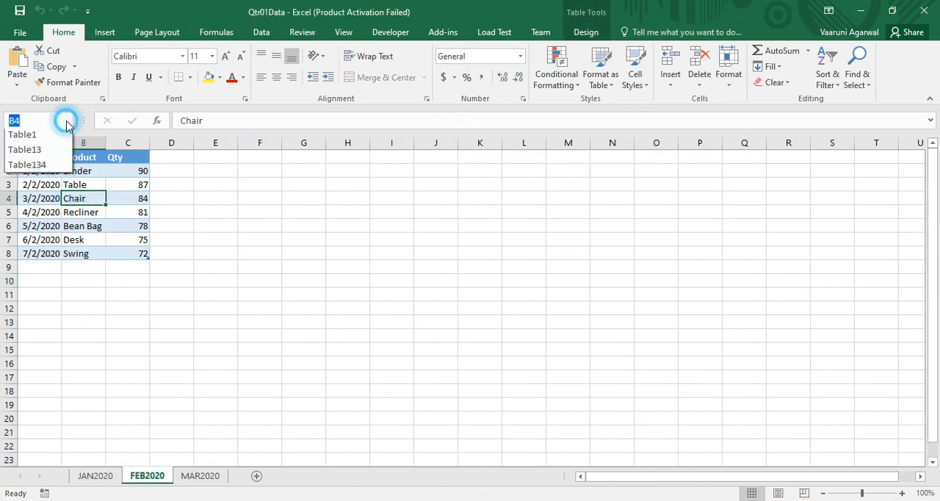
left_click(37, 151)
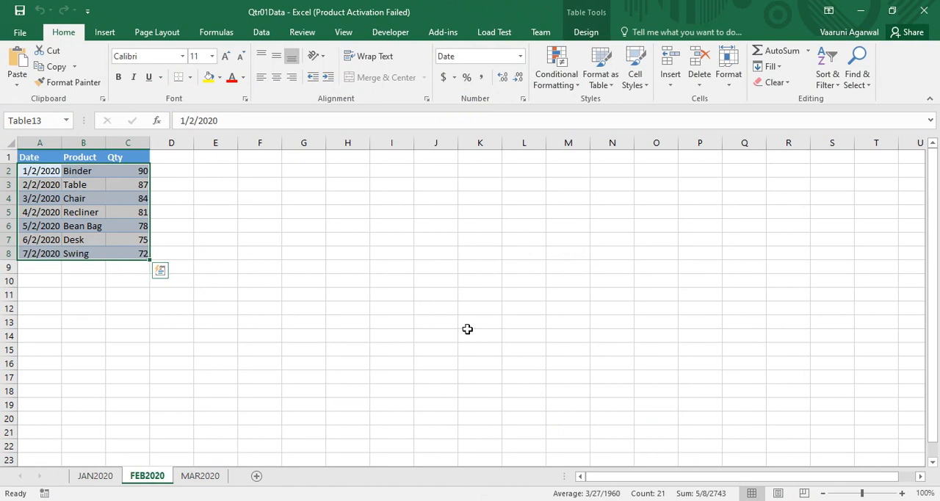
left_click(558, 500)
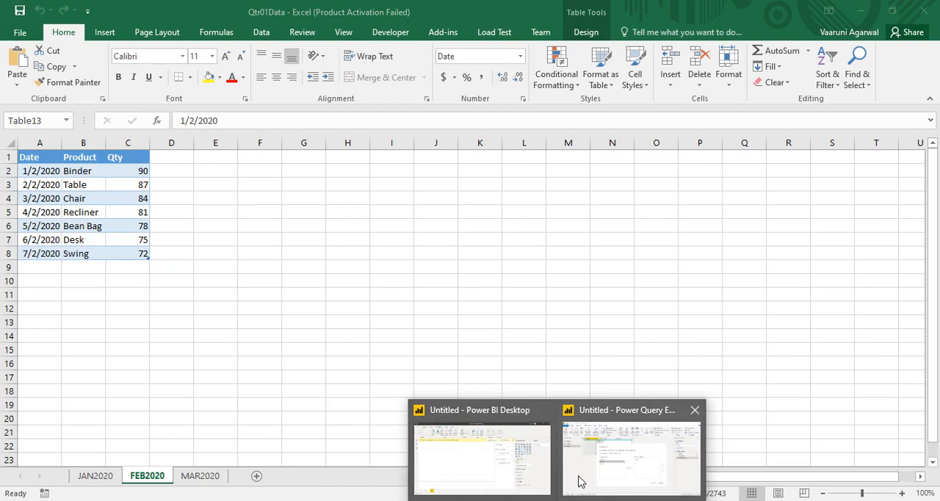
left_click(593, 463)
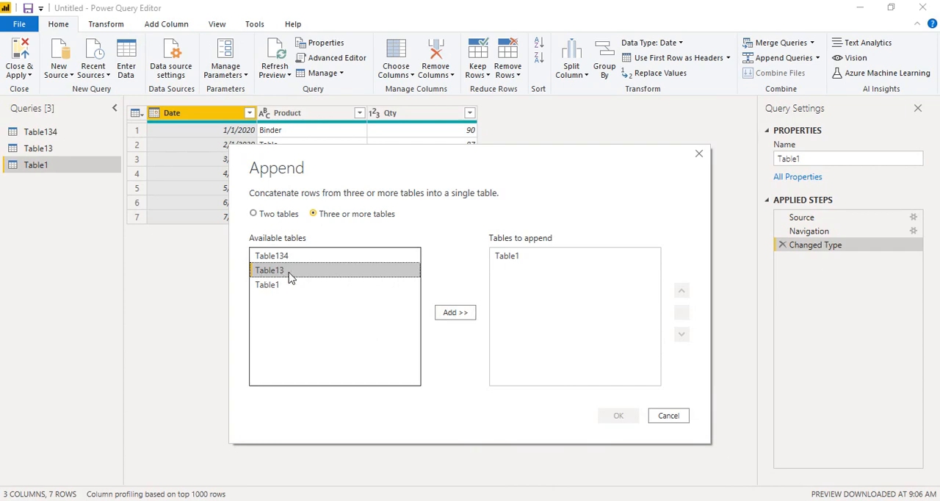
Add Table13 and Table134 to the tables to append, removing the extra Table134 entries so each table is listed once
left_click(455, 314)
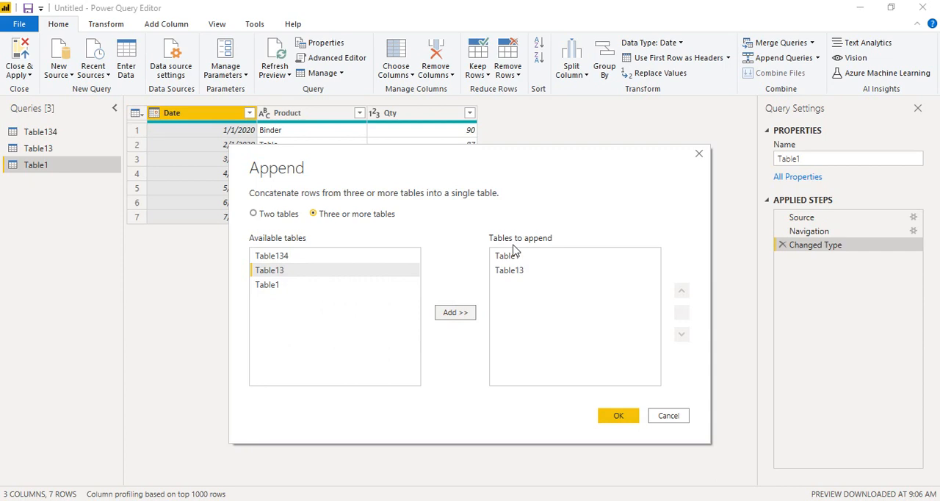
double_click(269, 257)
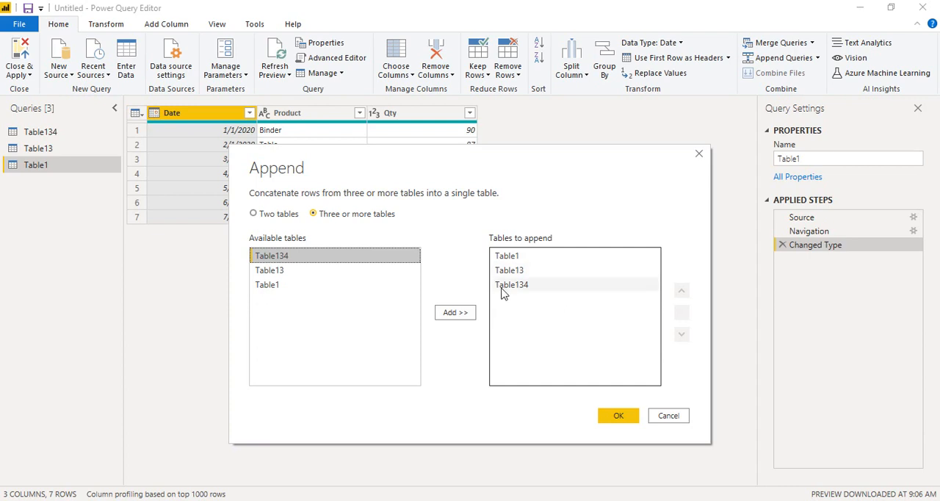
left_click(472, 312)
left_click(472, 311)
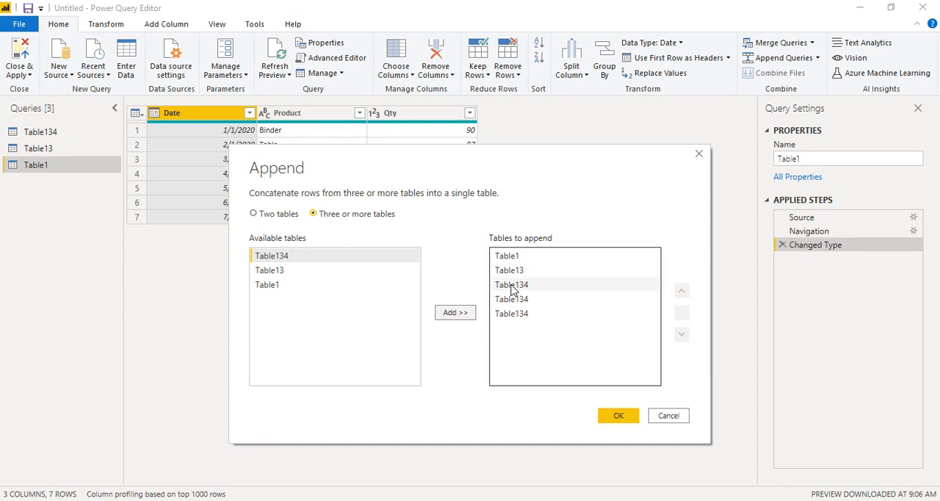
left_click(521, 316)
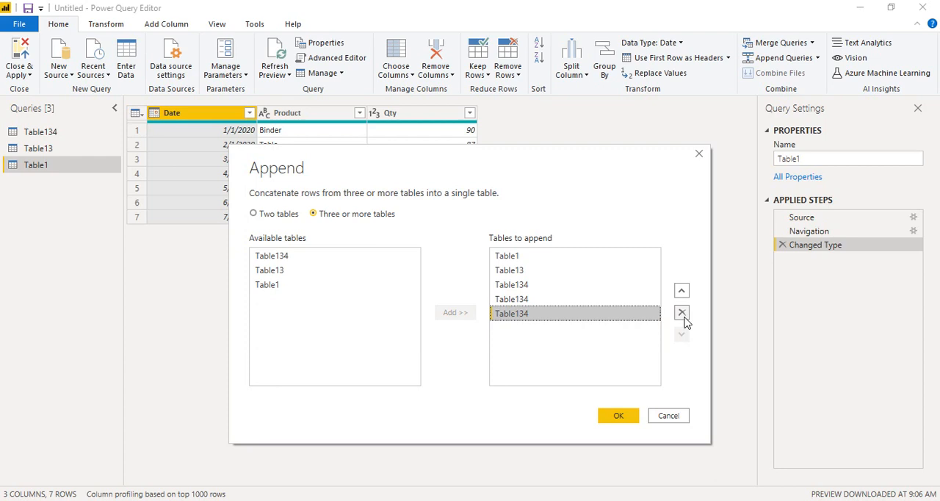
left_click(682, 314)
left_click(541, 299)
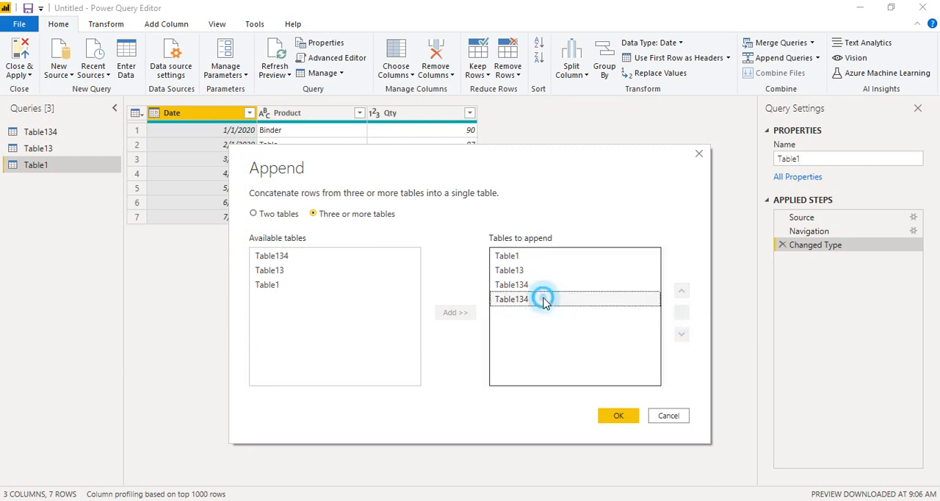
left_click(681, 313)
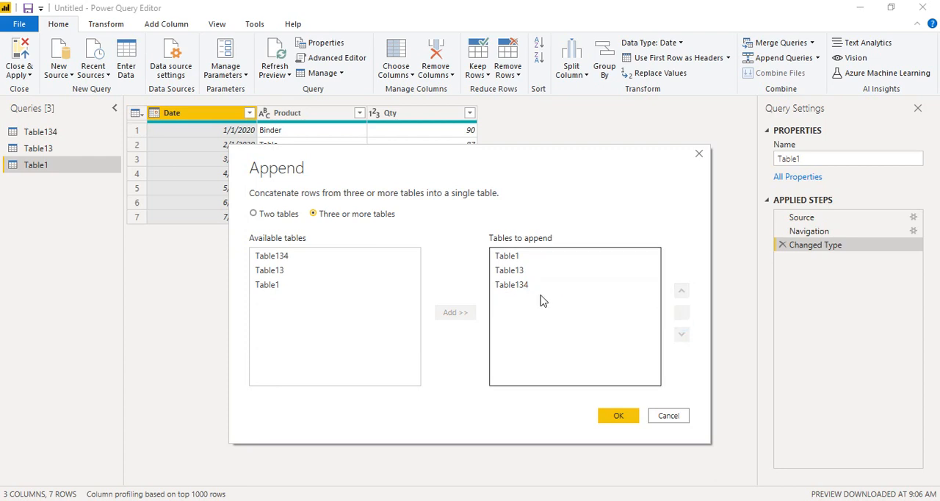
Move Table134 to the start of the append order and return it to the end
left_click(523, 286)
left_click(681, 291)
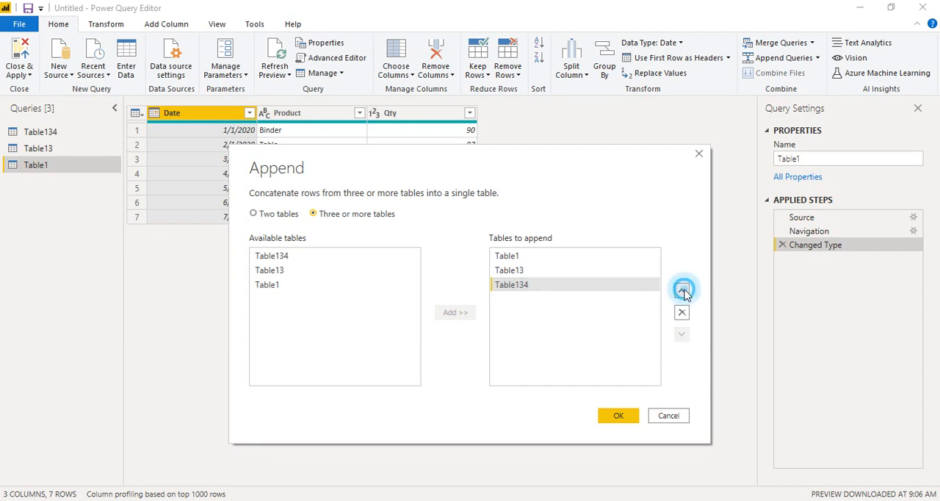
left_click(682, 292)
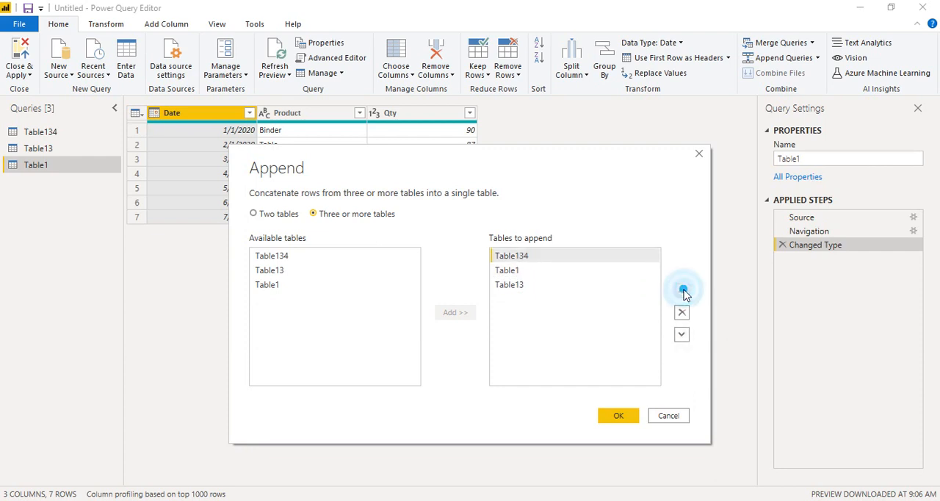
left_click(681, 335)
left_click(681, 336)
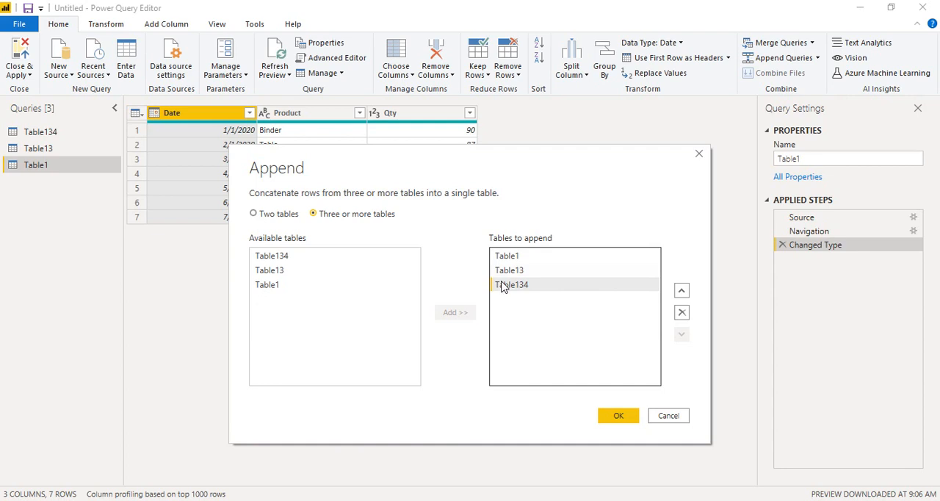
Create the new query that appends Table1, Table13 and Table134 in that order
left_click(616, 414)
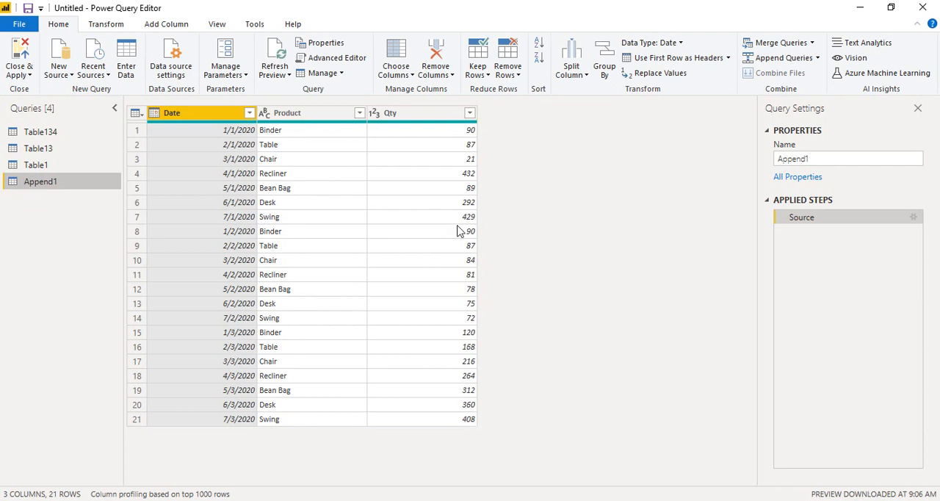
Filter the Product column of the appended query to show only Binder and Bean Bag
left_click(359, 113)
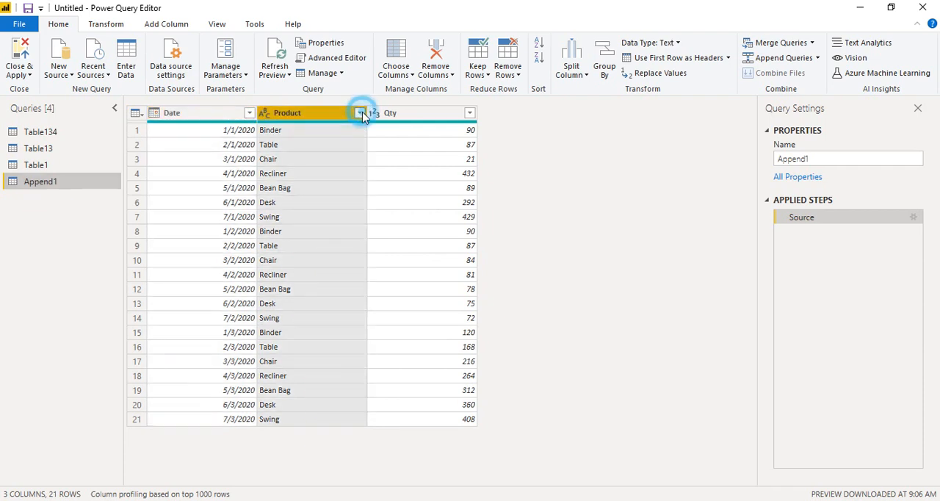
left_click(165, 257)
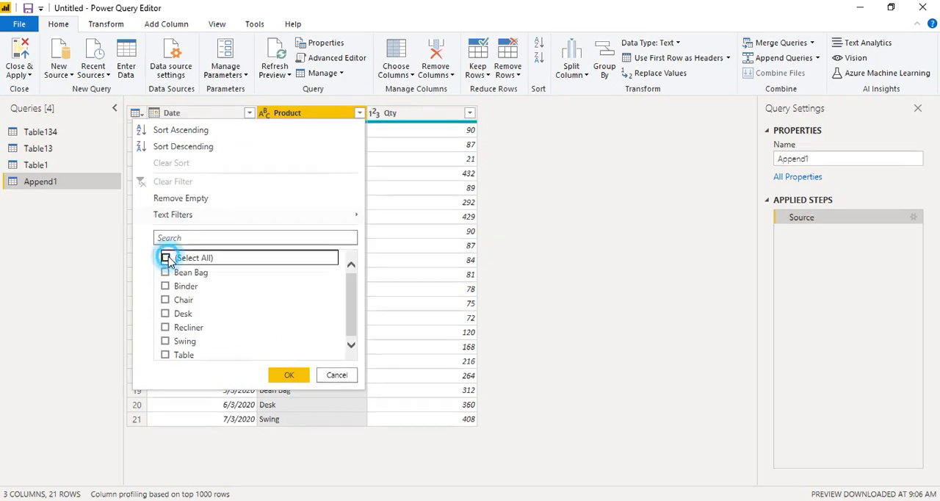
left_click(166, 286)
left_click(165, 272)
left_click(290, 375)
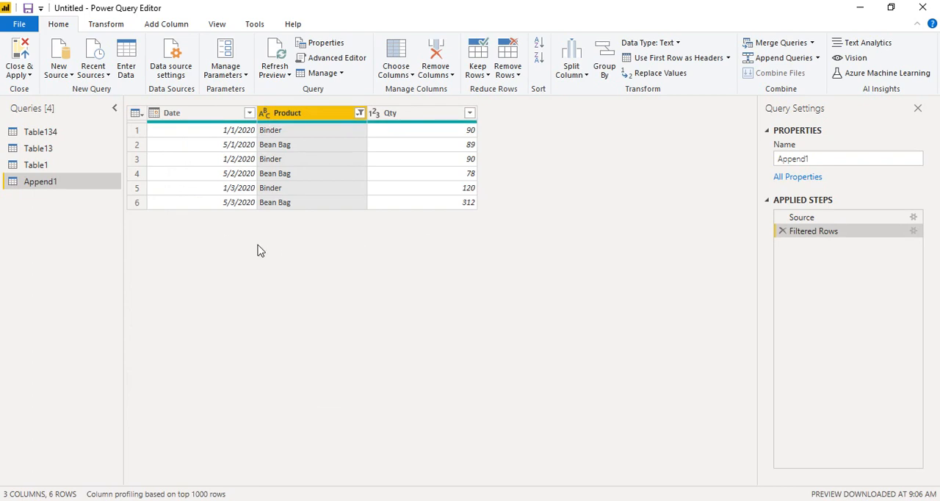
Reselect all products in the Product column's filter of the appended query
left_click(359, 113)
left_click(165, 257)
left_click(165, 257)
left_click(165, 257)
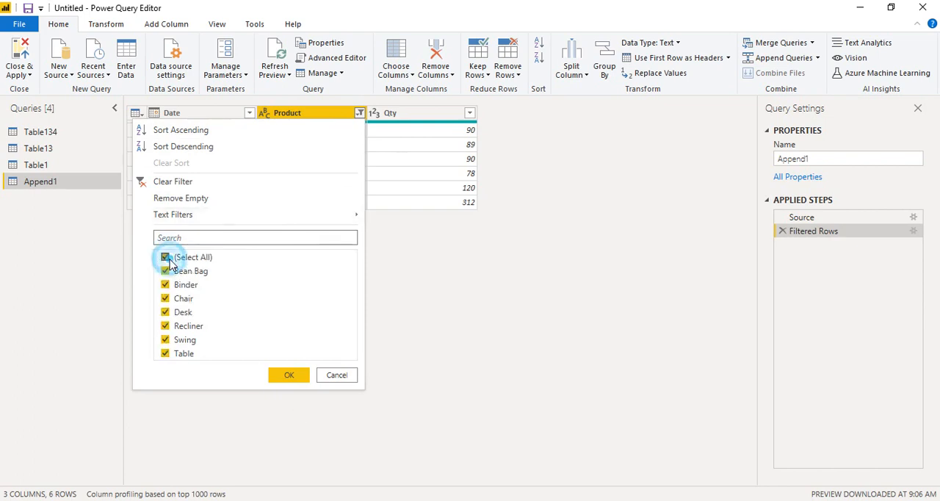
left_click(276, 373)
left_click(537, 365)
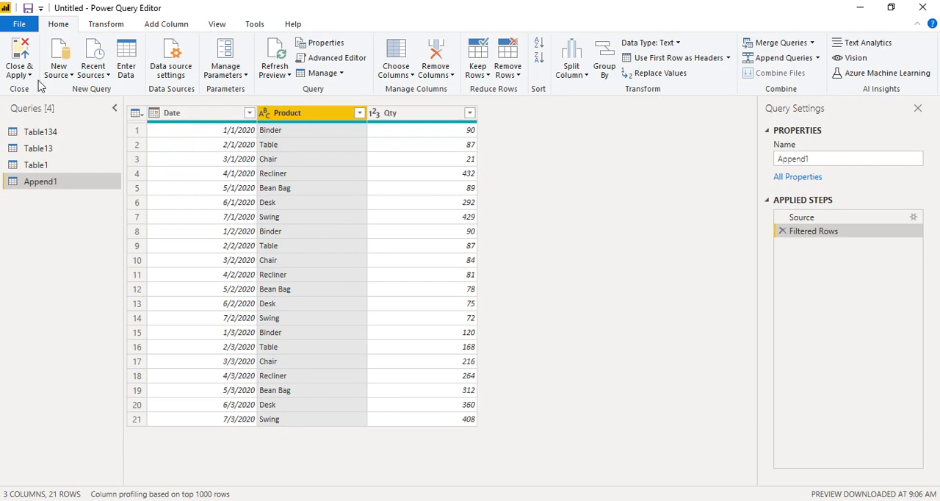
Close Power Query Editor and apply the pending query changes to the Power BI Desktop report
left_click(27, 57)
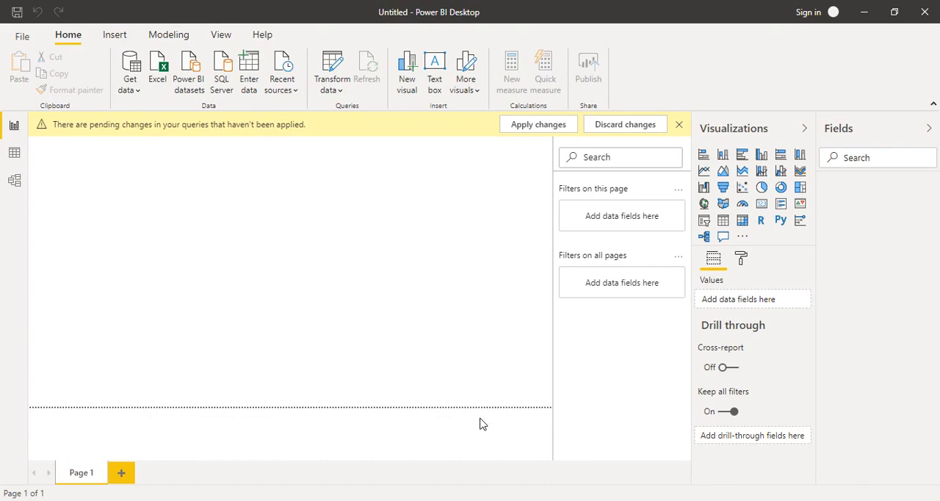
left_click(550, 128)
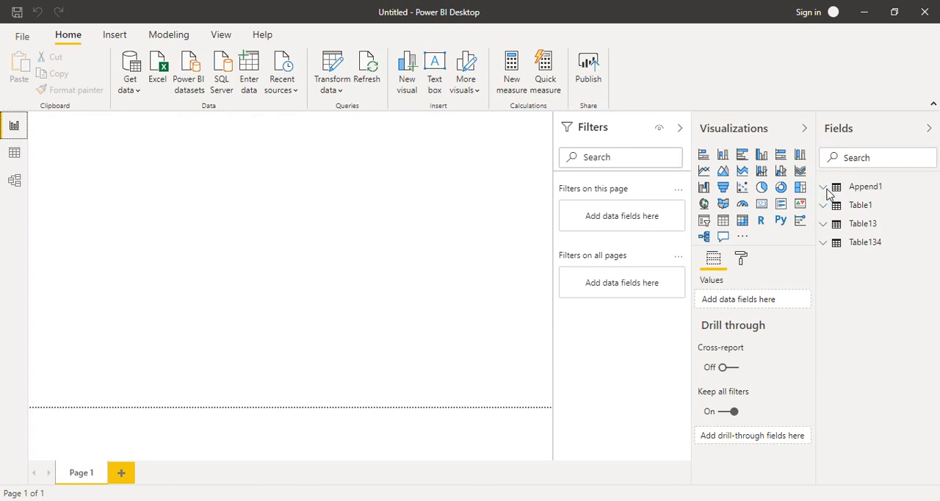
Expand the Append1 table's fields, create a visual from its Date field on the report page and enlarge it
left_click(865, 189)
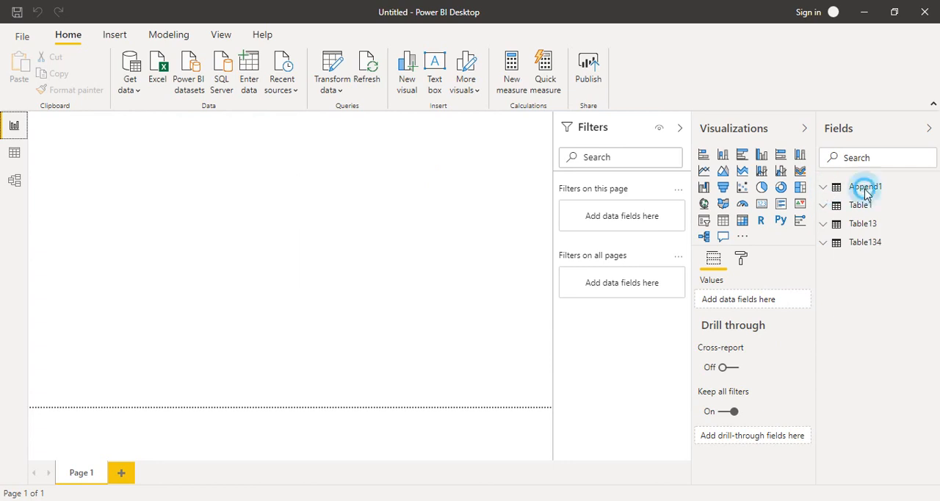
left_click(823, 189)
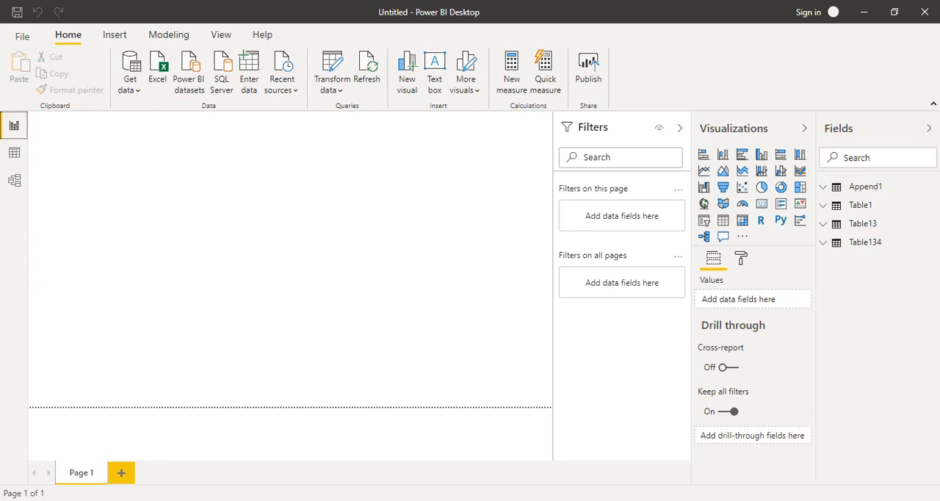
left_click(835, 189)
left_click(825, 189)
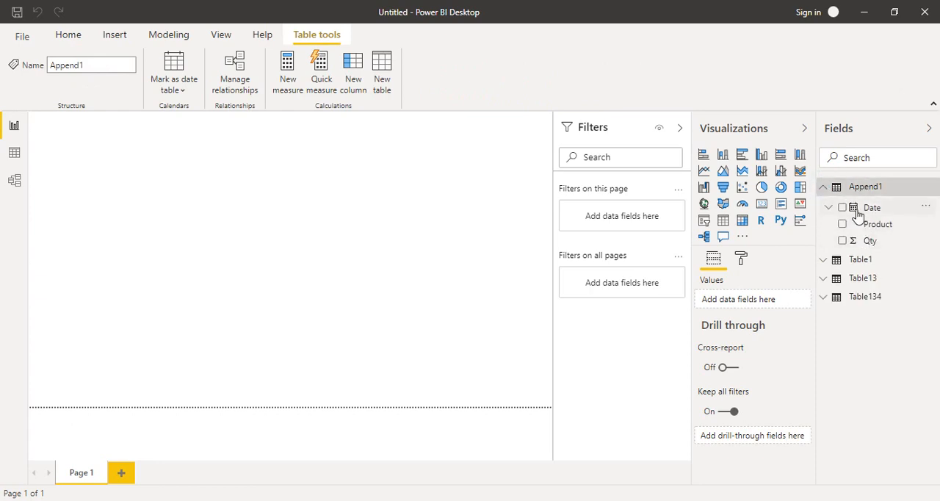
left_click_drag(858, 213, 413, 250)
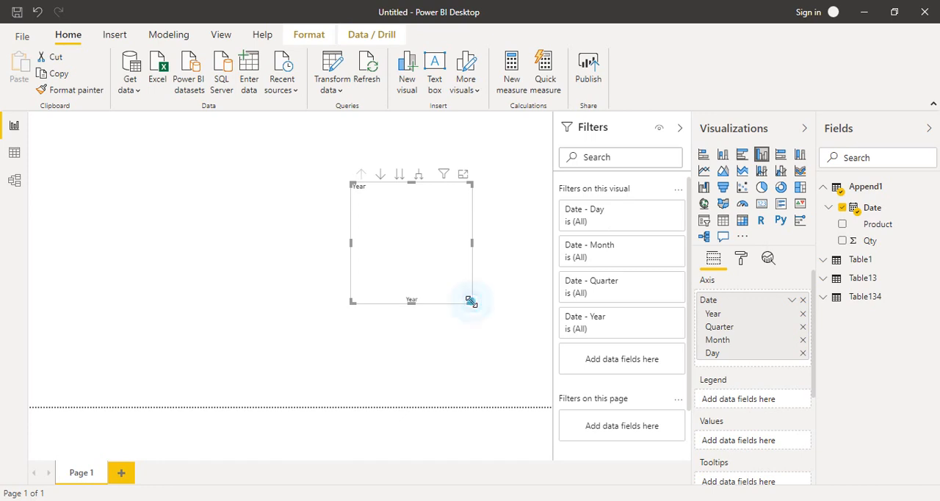
left_click_drag(470, 301, 520, 371)
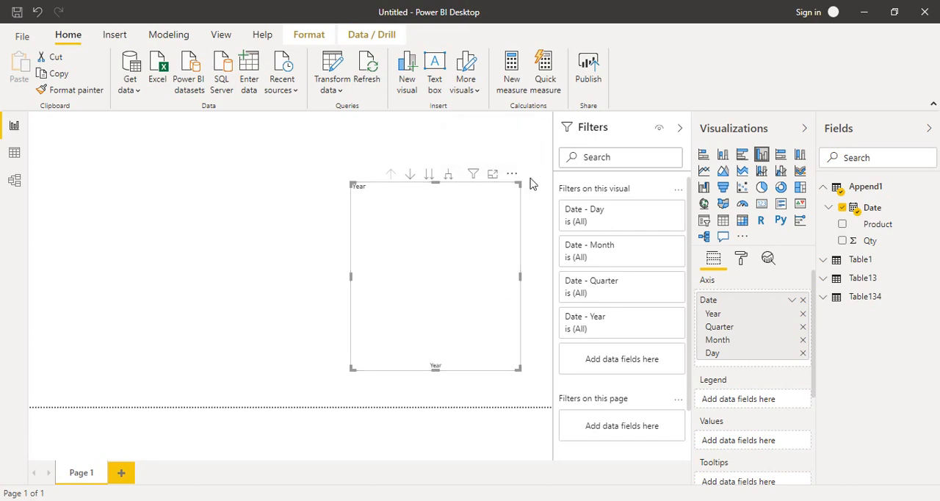
Remove the Date field from the visual and convert it to a Table visual
left_click(802, 299)
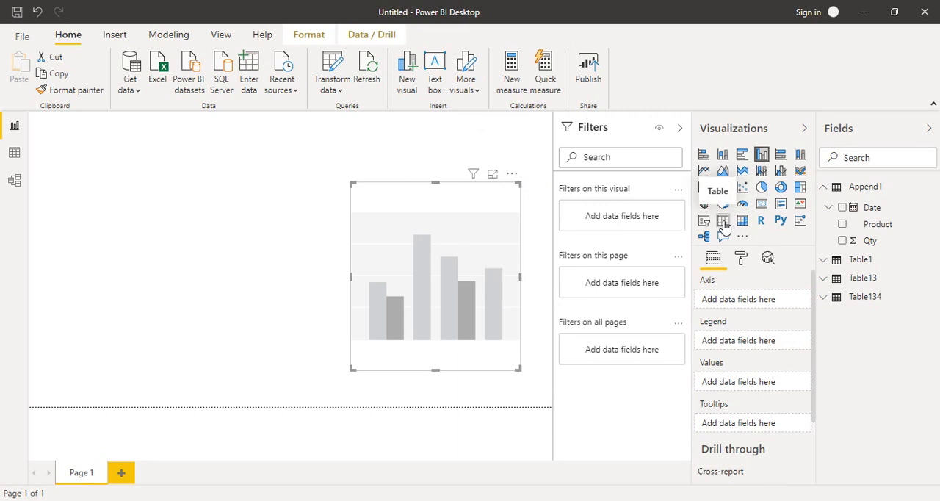
left_click(724, 222)
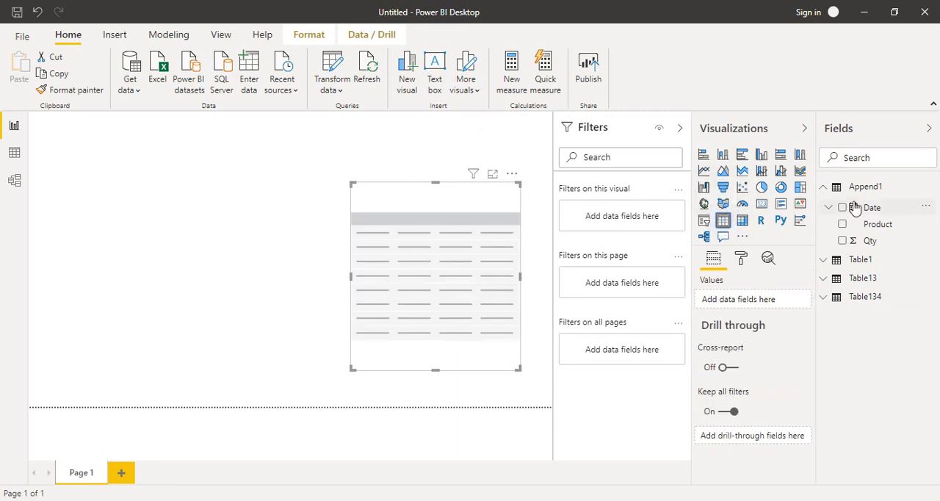
Add Append1's Date, Product and Qty fields to the table visual's values and show it in focus mode
left_click_drag(853, 209, 736, 307)
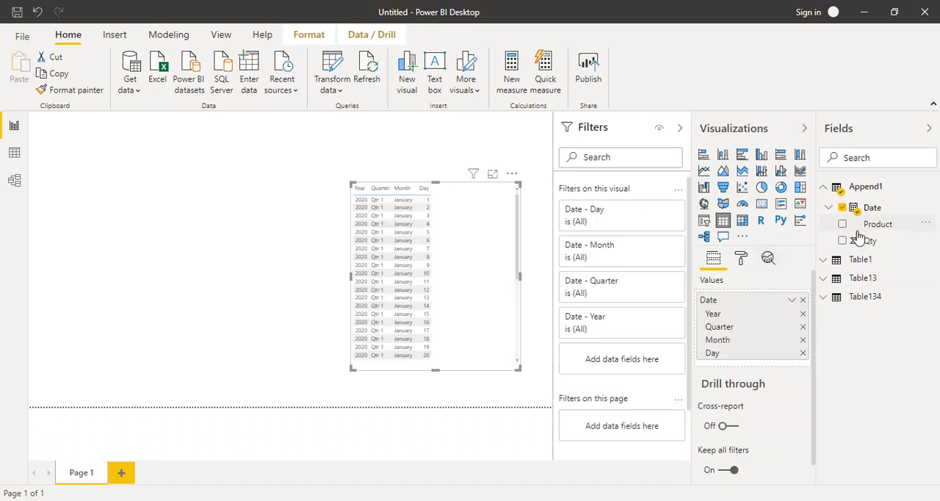
left_click_drag(860, 226, 742, 364)
left_click_drag(857, 248, 734, 386)
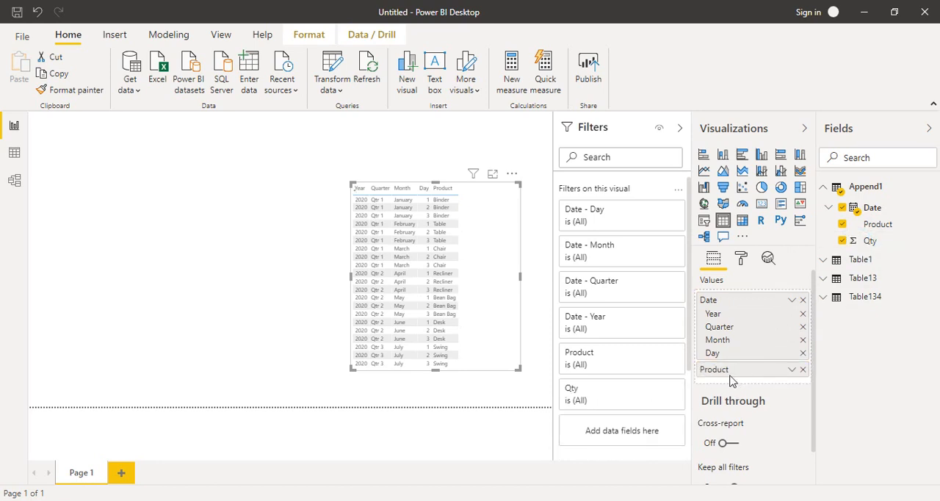
left_click(492, 176)
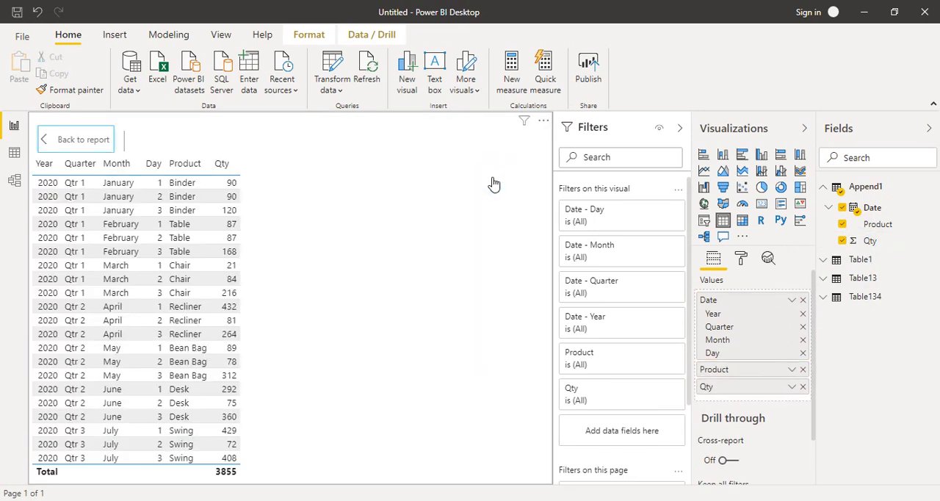